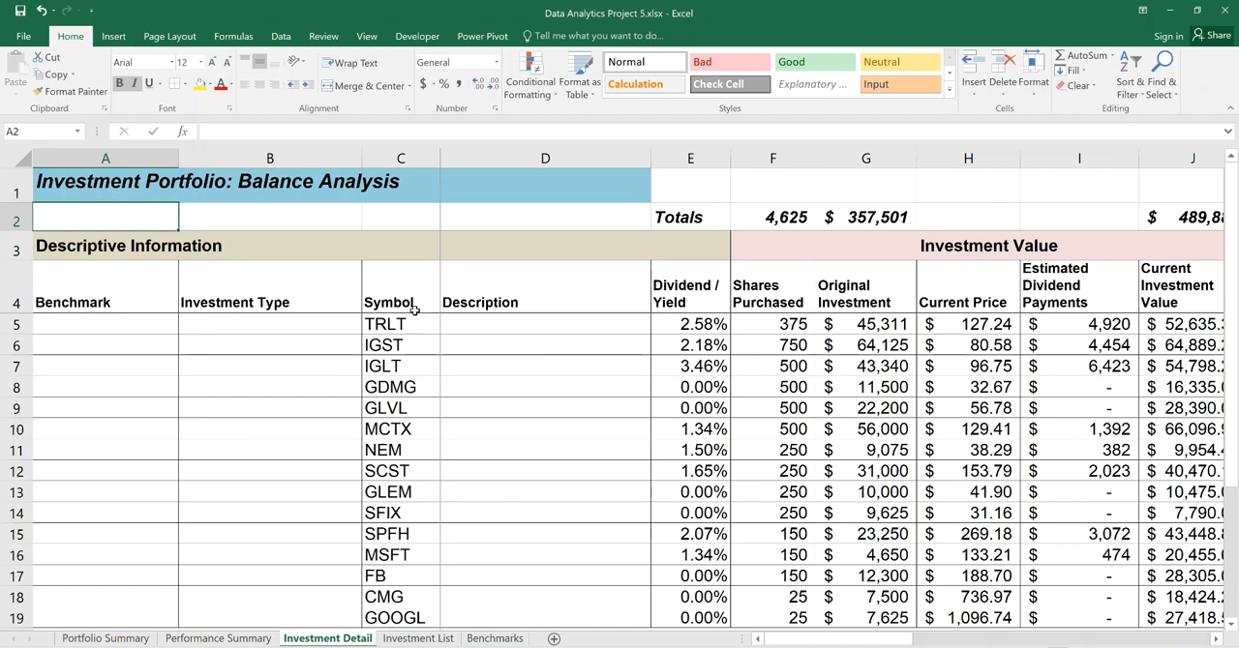
Compare the symbol, description, type and benchmark columns on the Investment List sheet with the blank columns on Investment Detail.
left_click(419, 639)
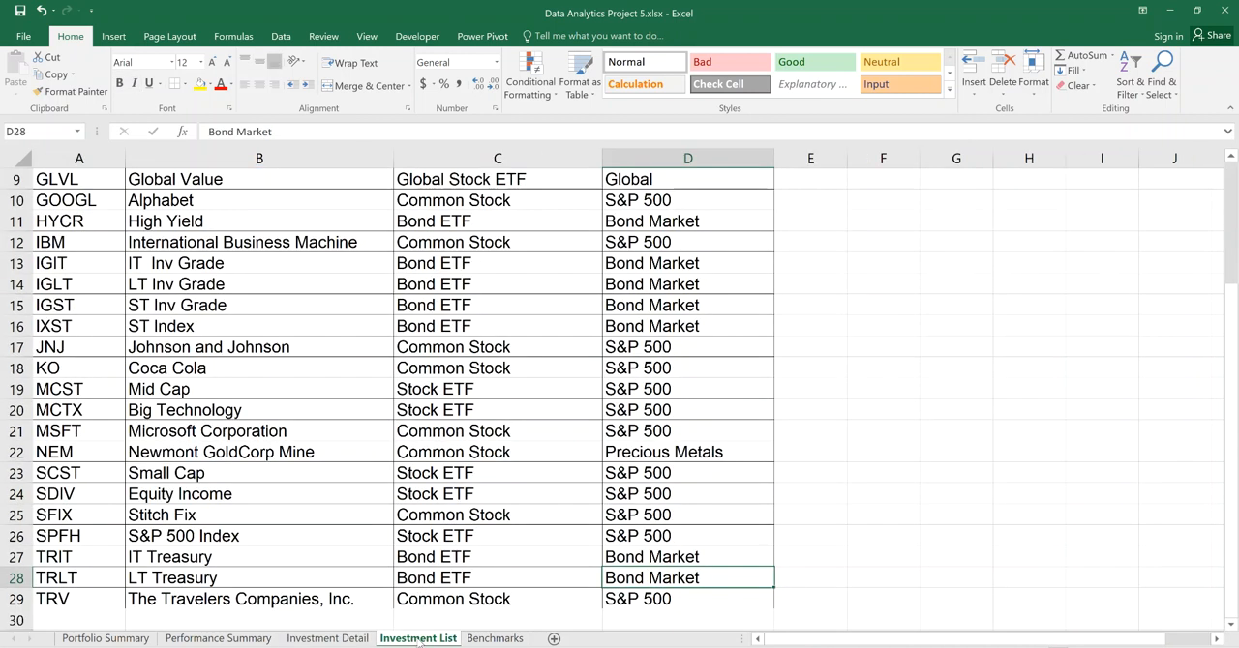
left_click_drag(1234, 346, 1232, 162)
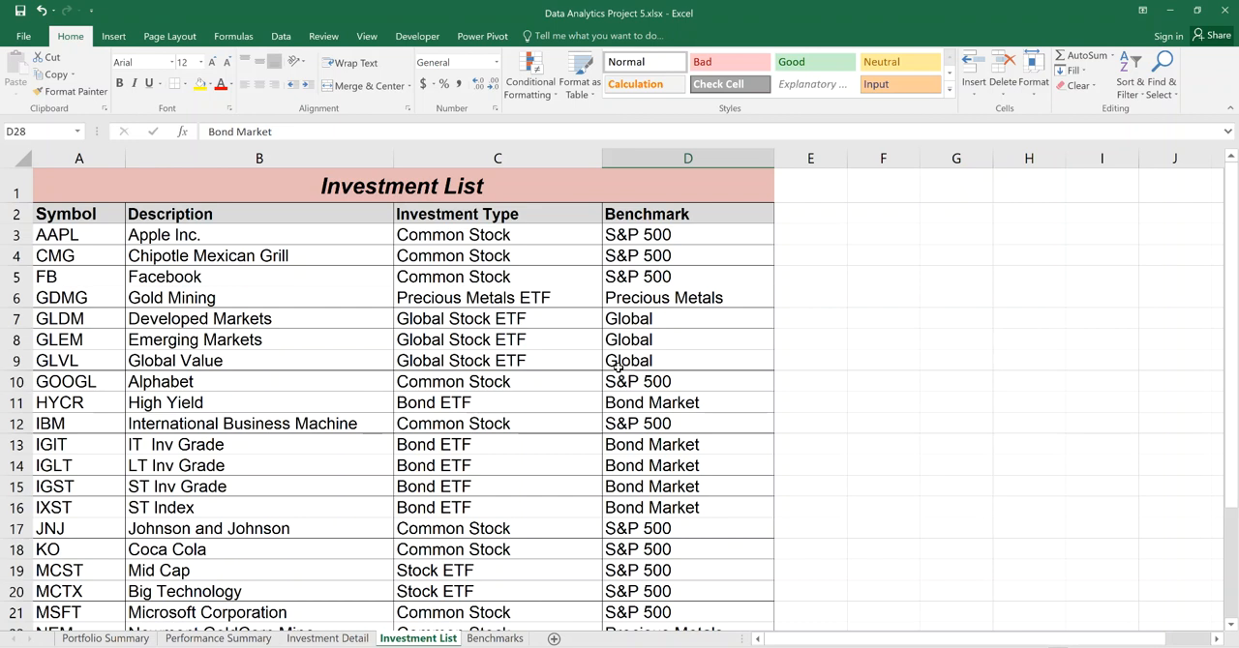
left_click(334, 640)
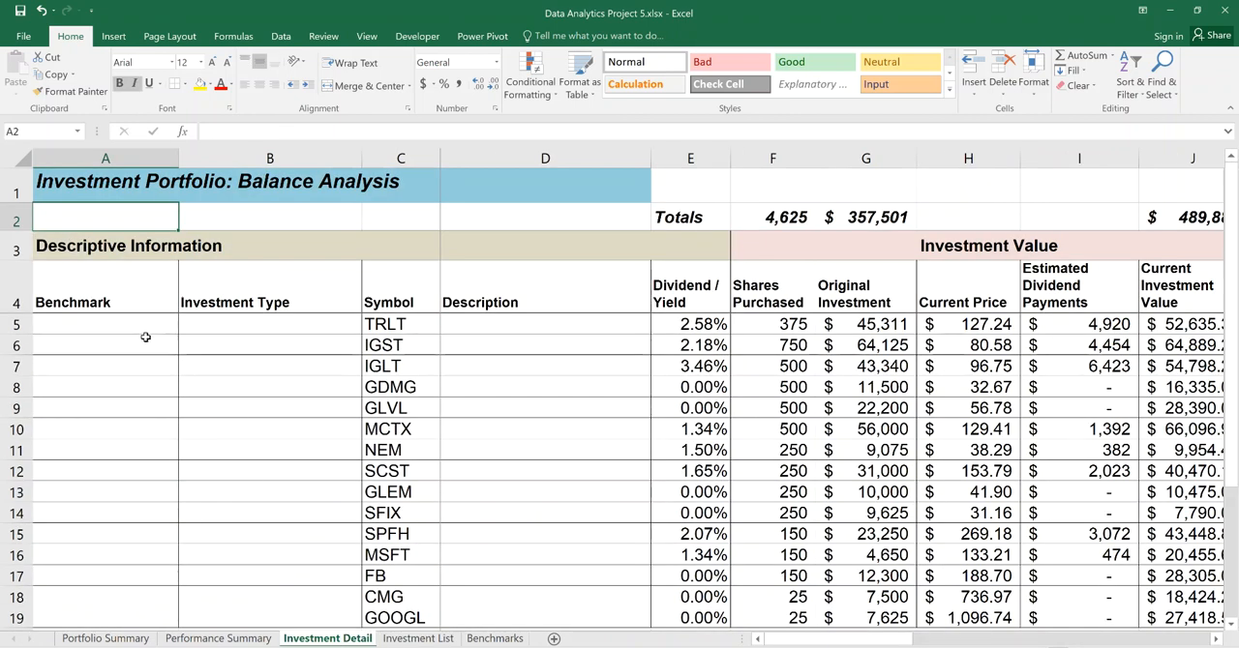
left_click(403, 639)
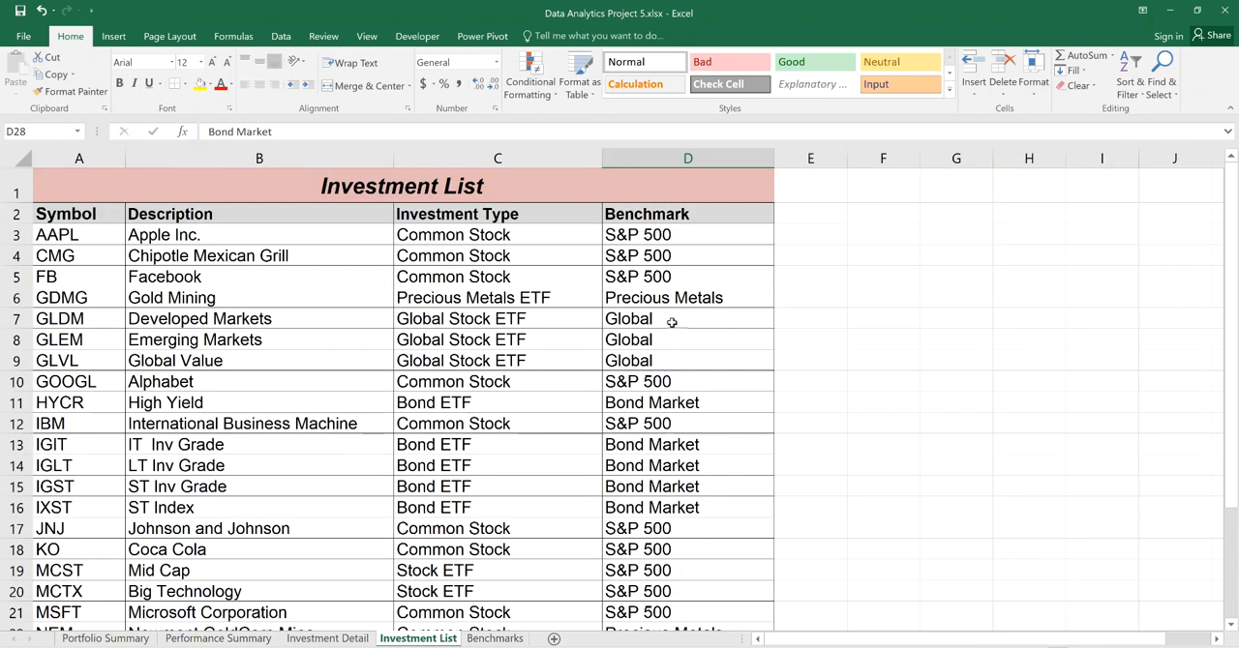
left_click(334, 638)
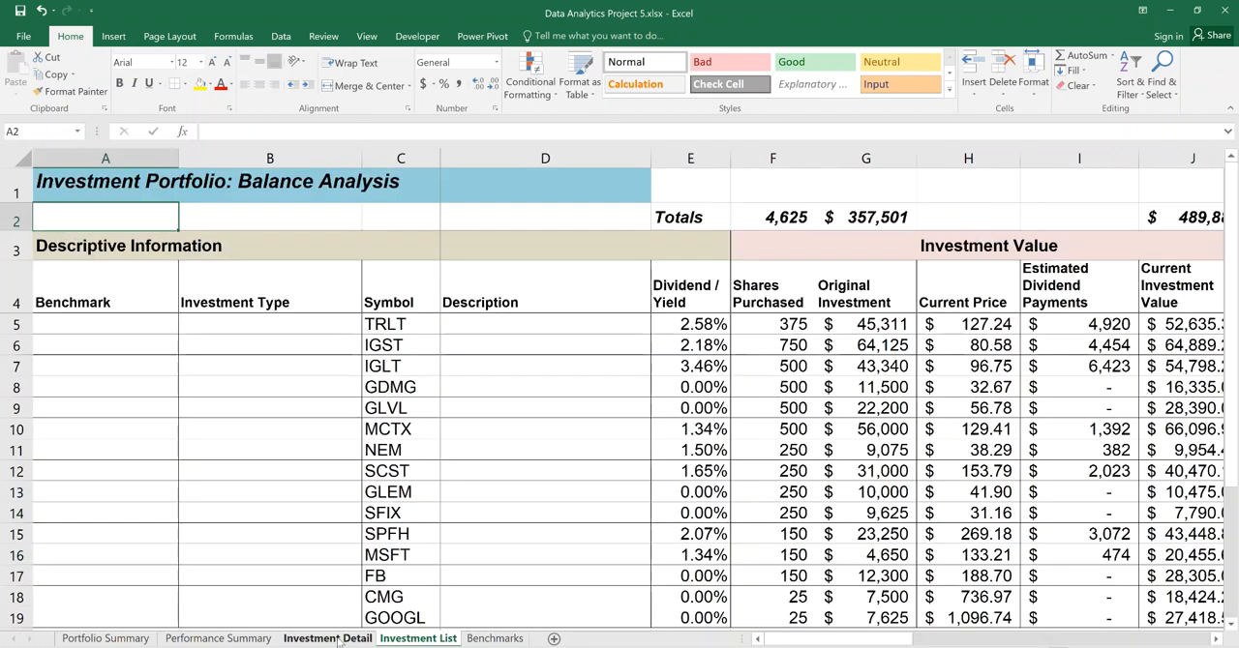
Start a VLOOKUP formula in cell A5 of Investment Detail with the symbol in C5 as the lookup value.
left_click(131, 327)
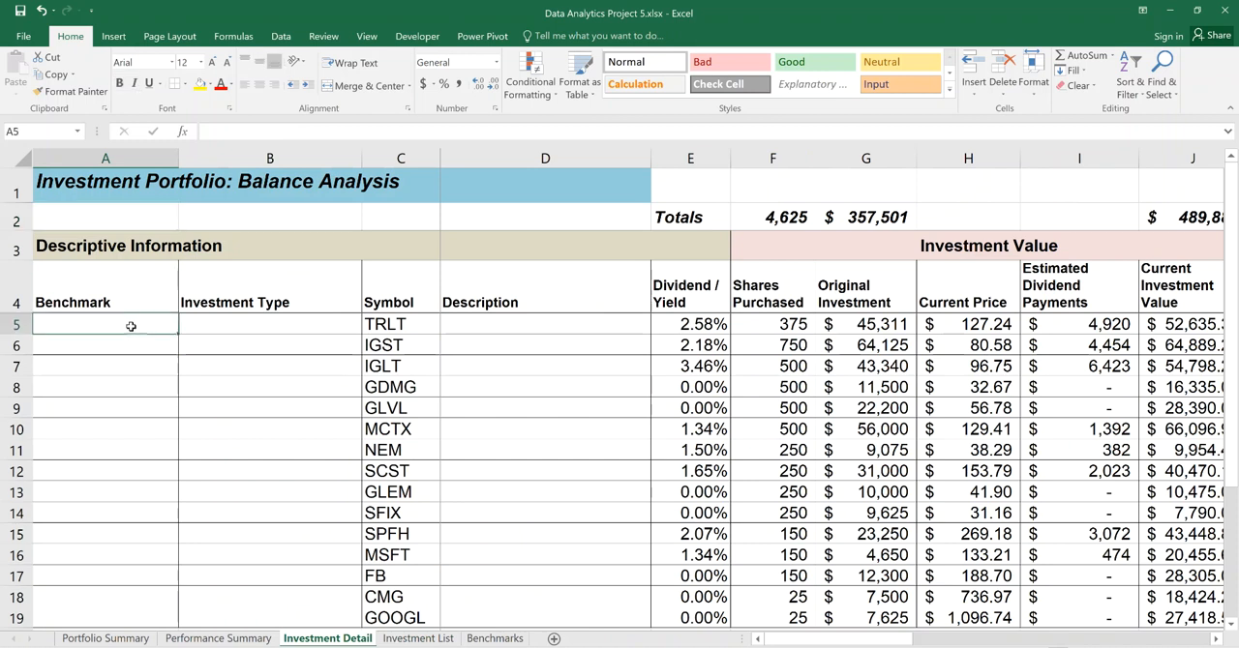
type("=v")
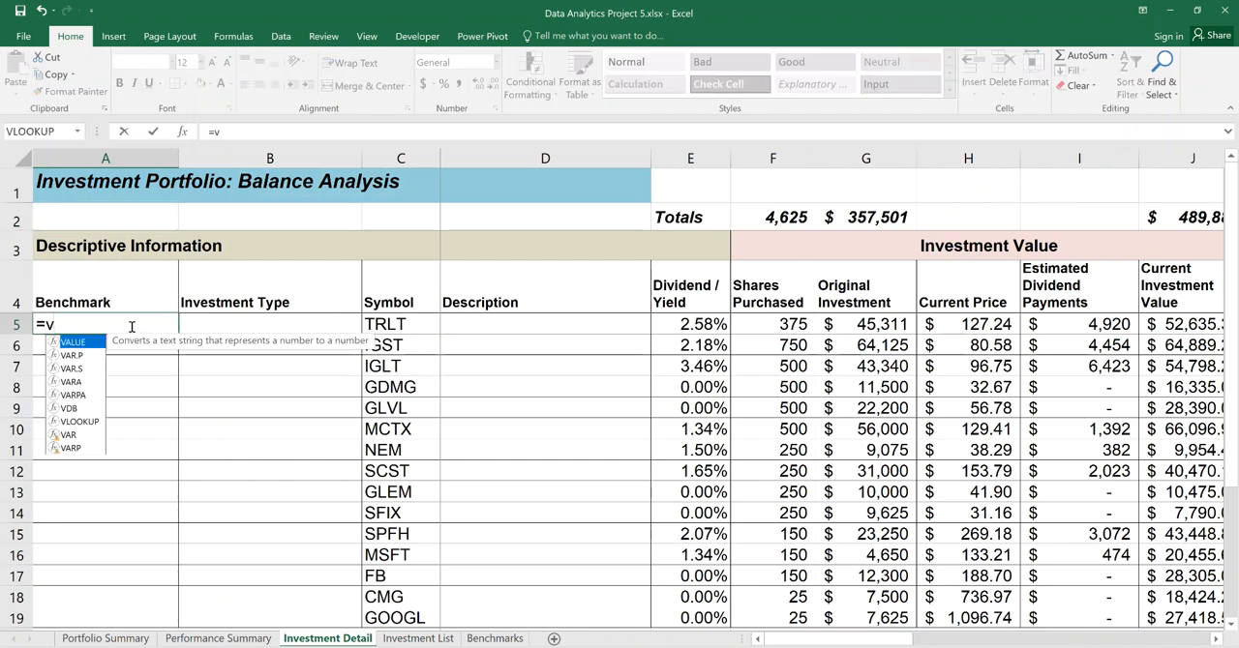
type("lookup(")
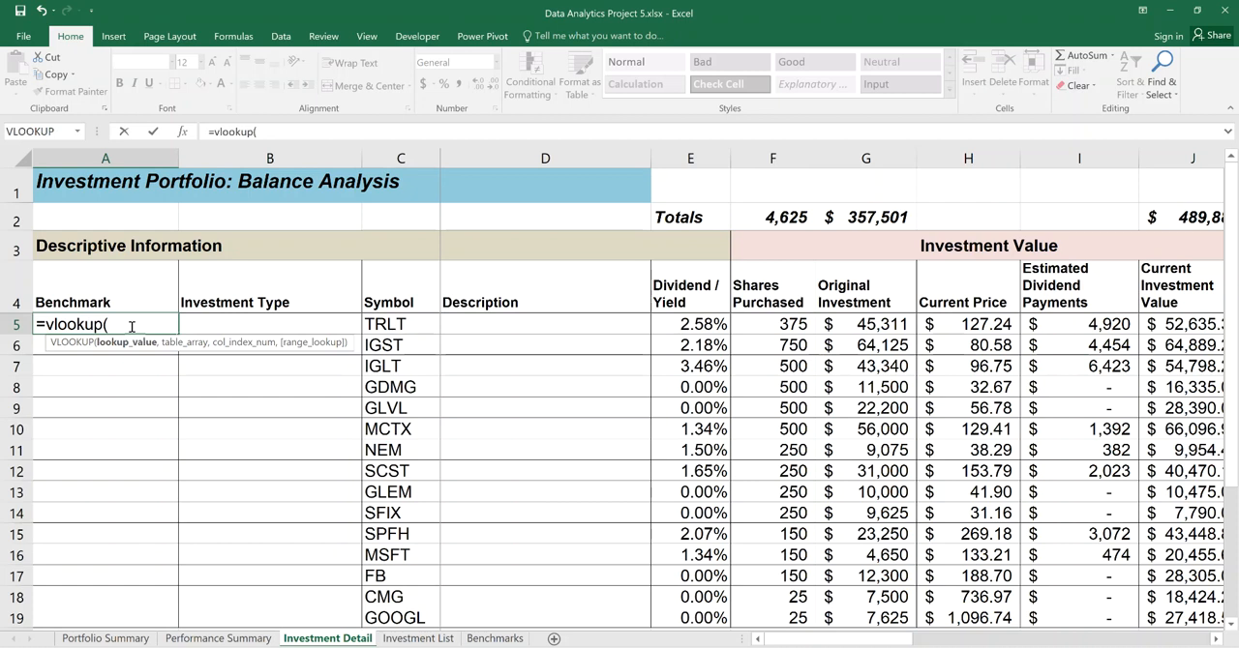
left_click(413, 328)
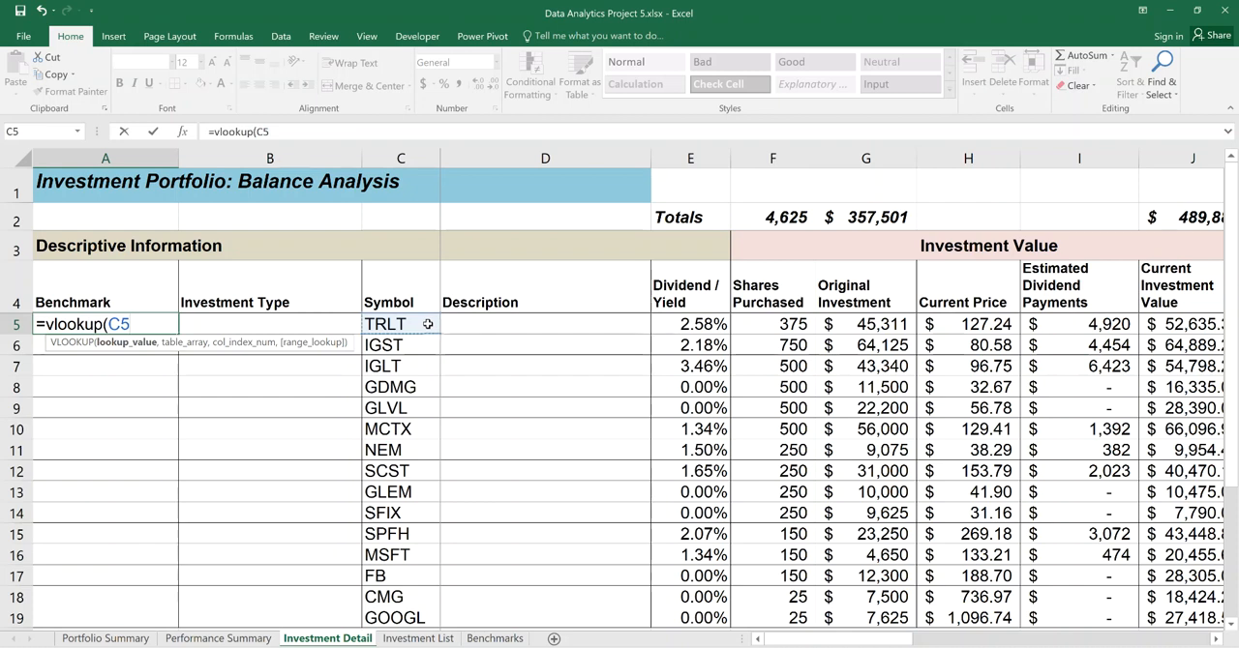
type(",")
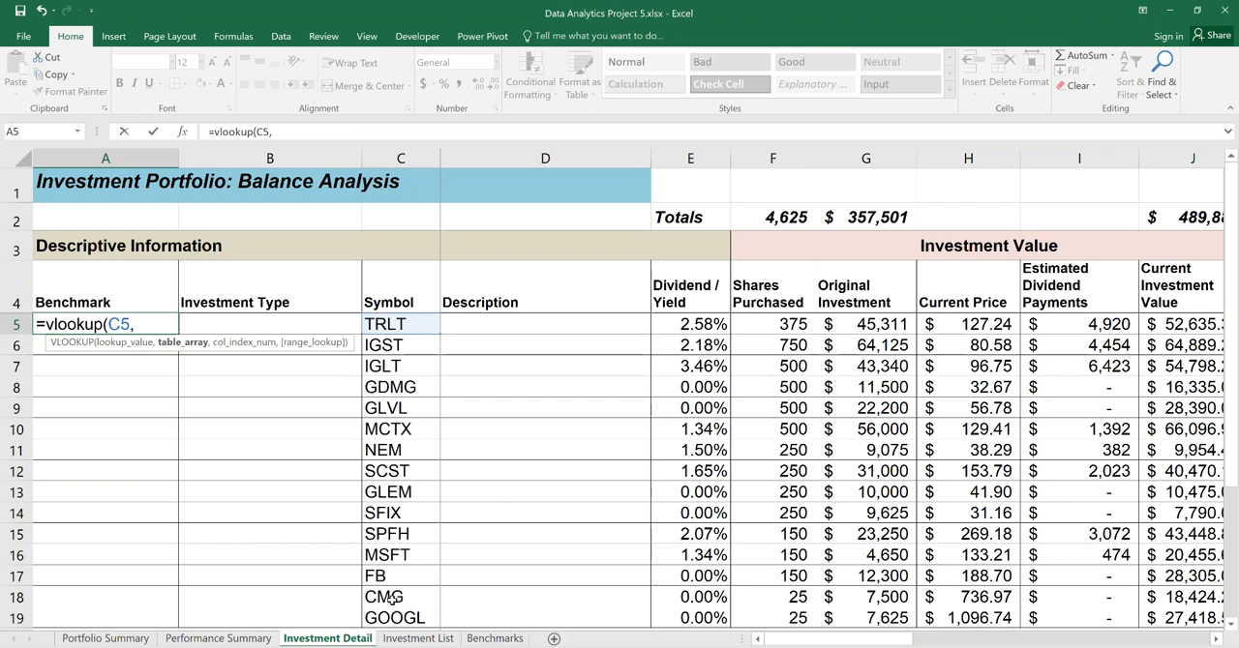
Set the lookup's table array to the absolute range $A$3:$D$50 on the Investment List sheet.
left_click(440, 641)
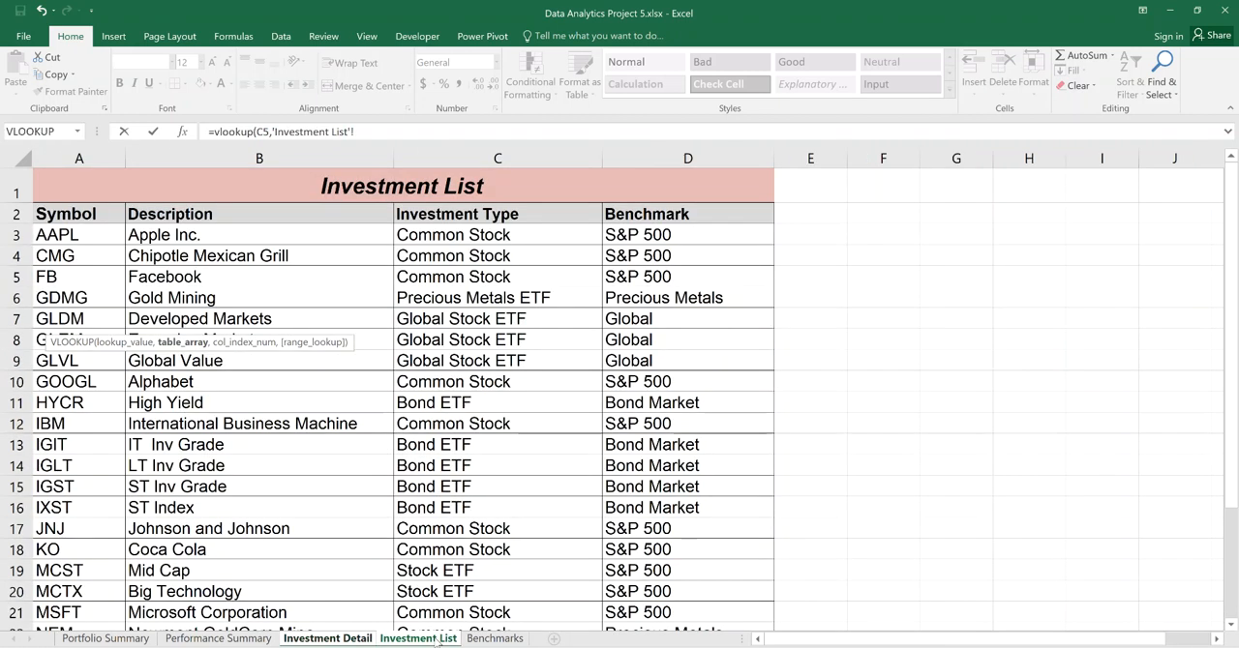
left_click(64, 235)
left_click_drag(64, 235, 692, 541)
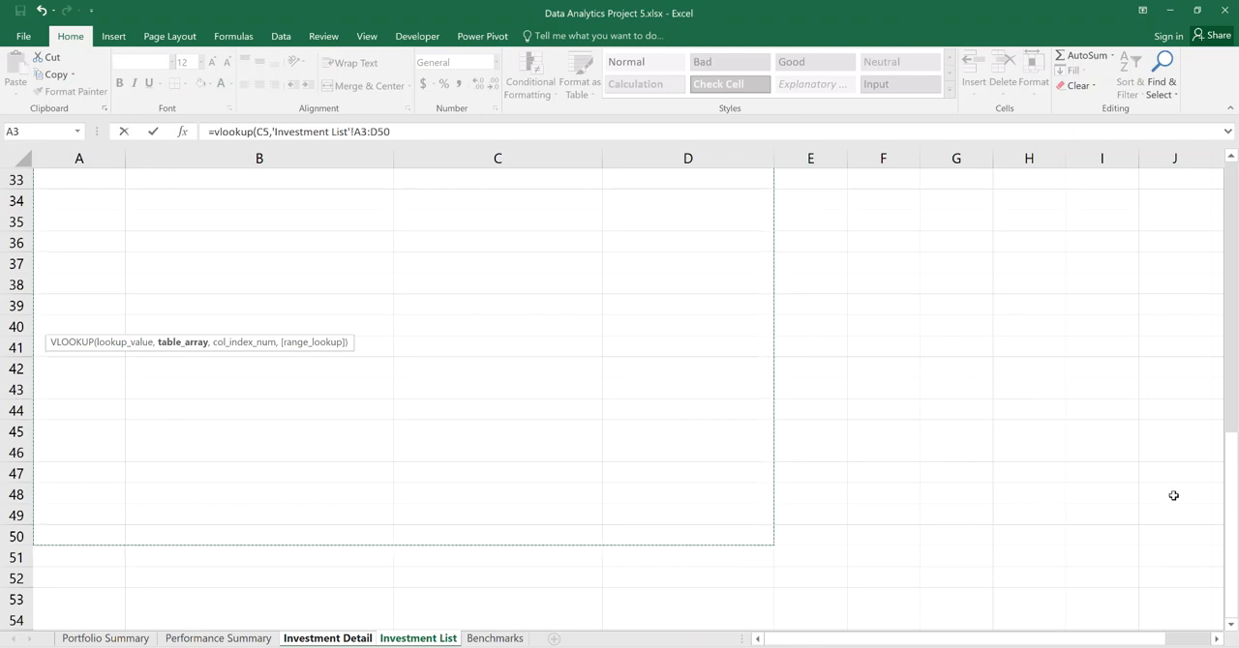
left_click_drag(1232, 499, 1232, 170)
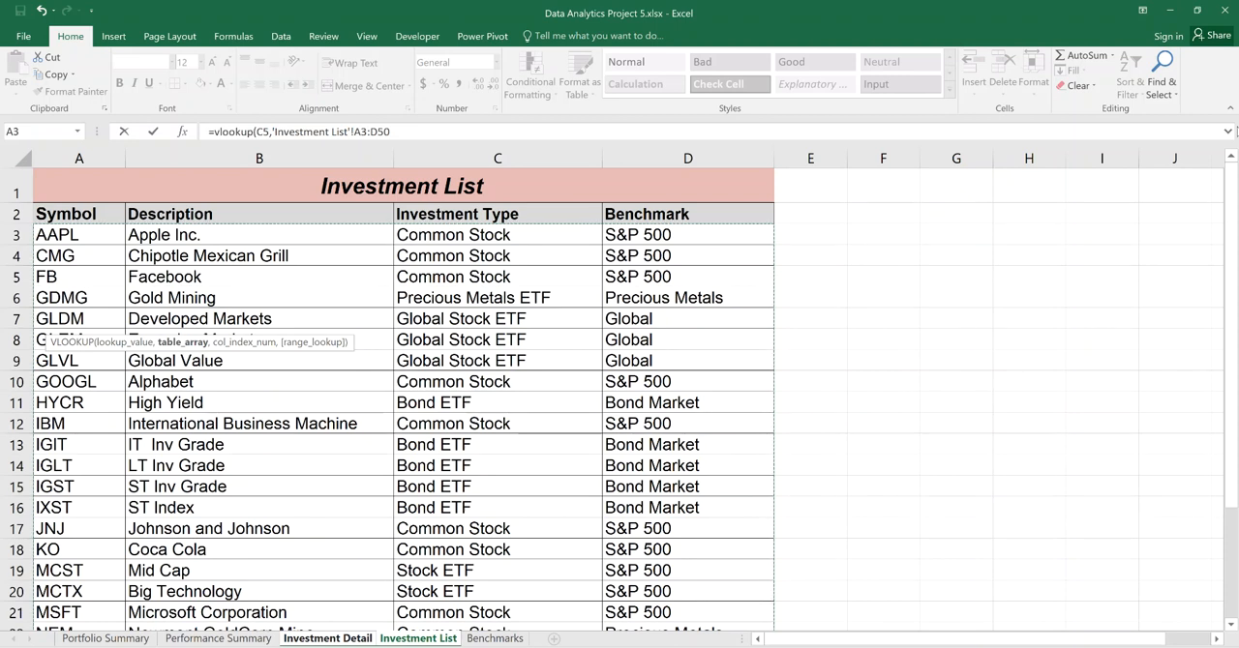
key("F4")
left_click_drag(215, 346, 230, 183)
Complete the VLOOKUP with column index 4 and FALSE for an exact match, and enter the formula.
type(",4")
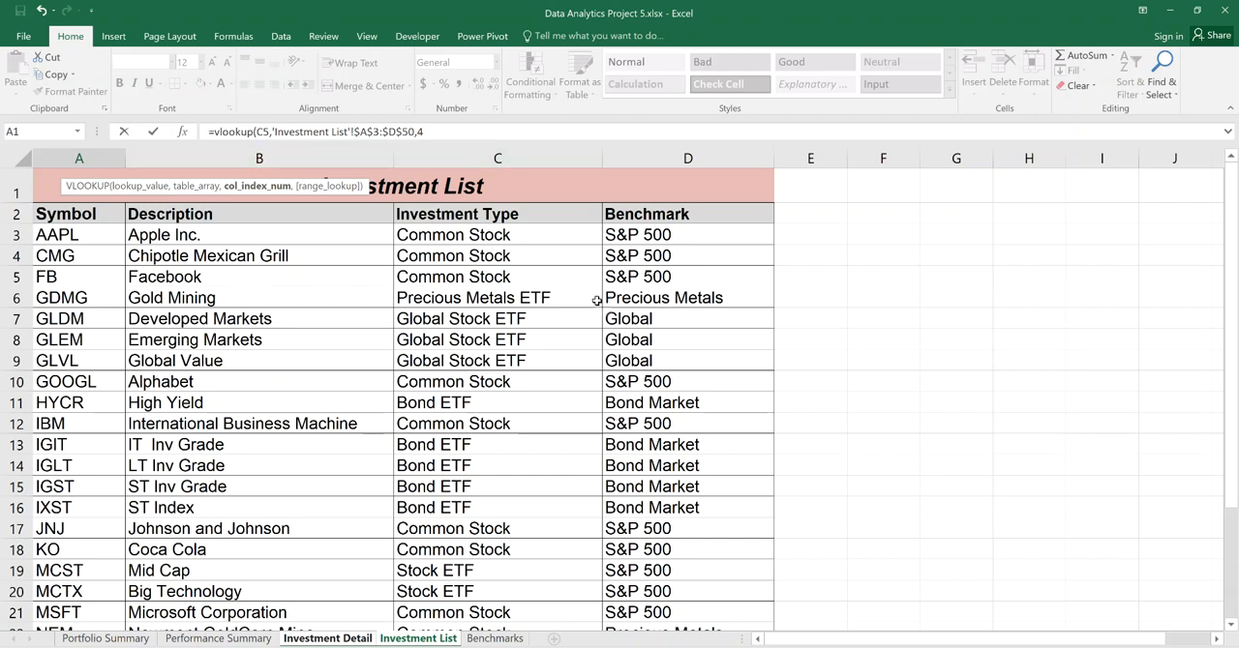
type(",")
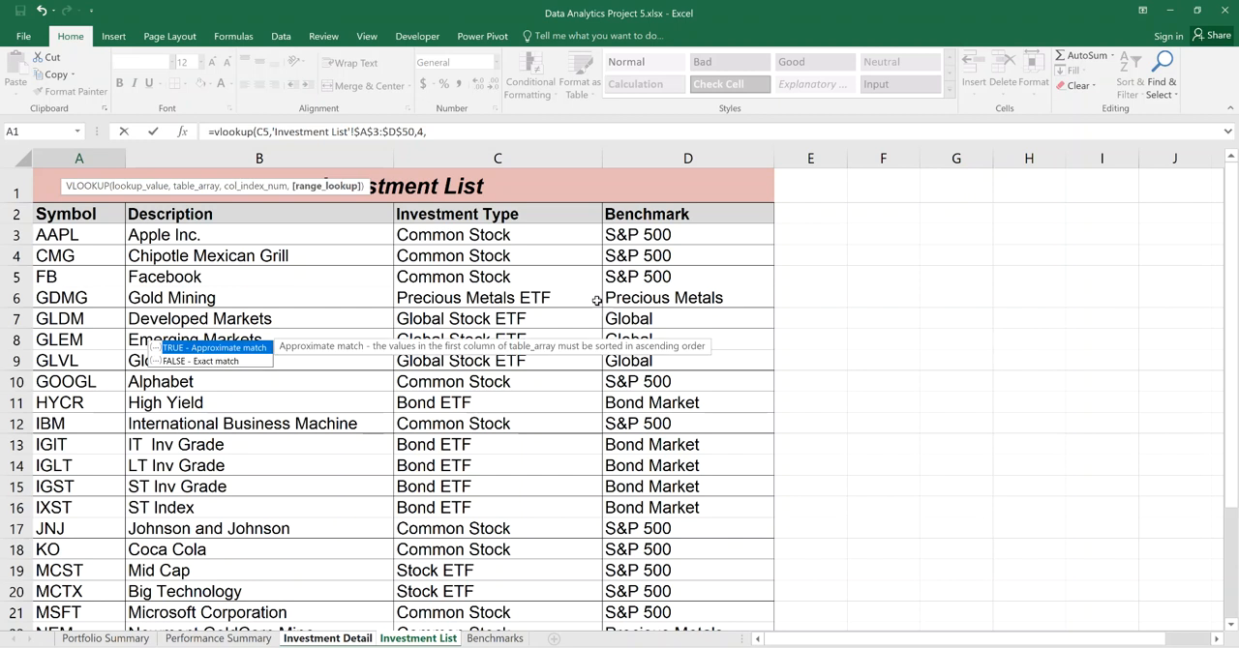
type("false")
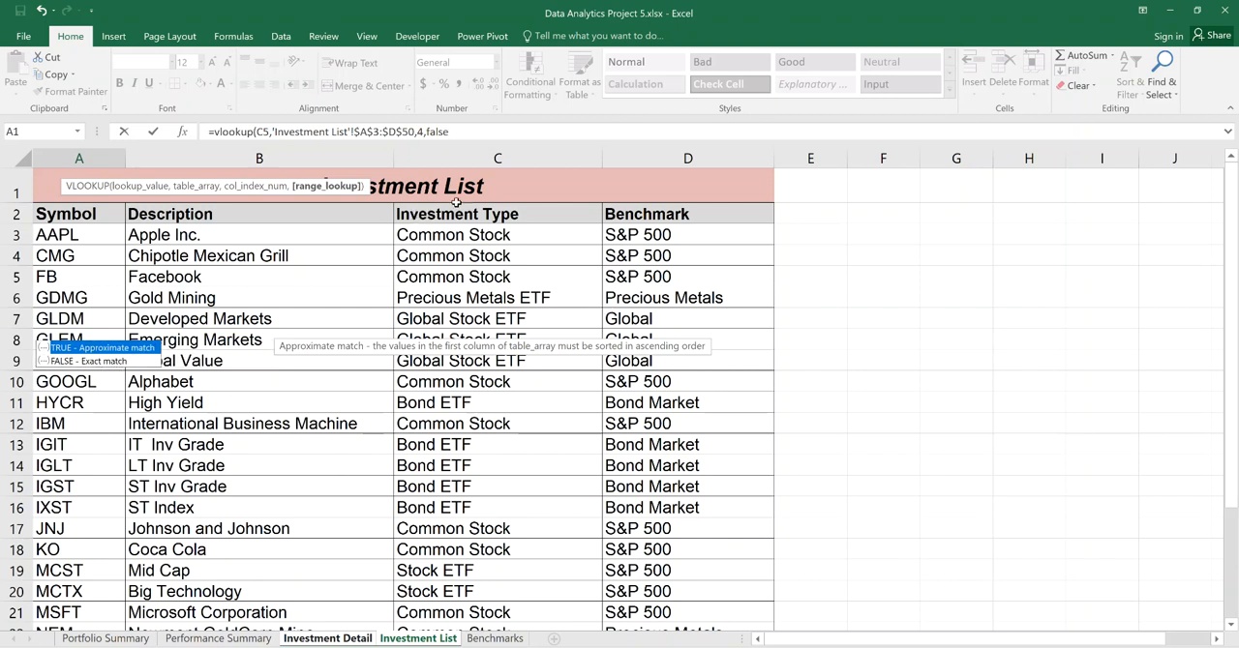
type(")")
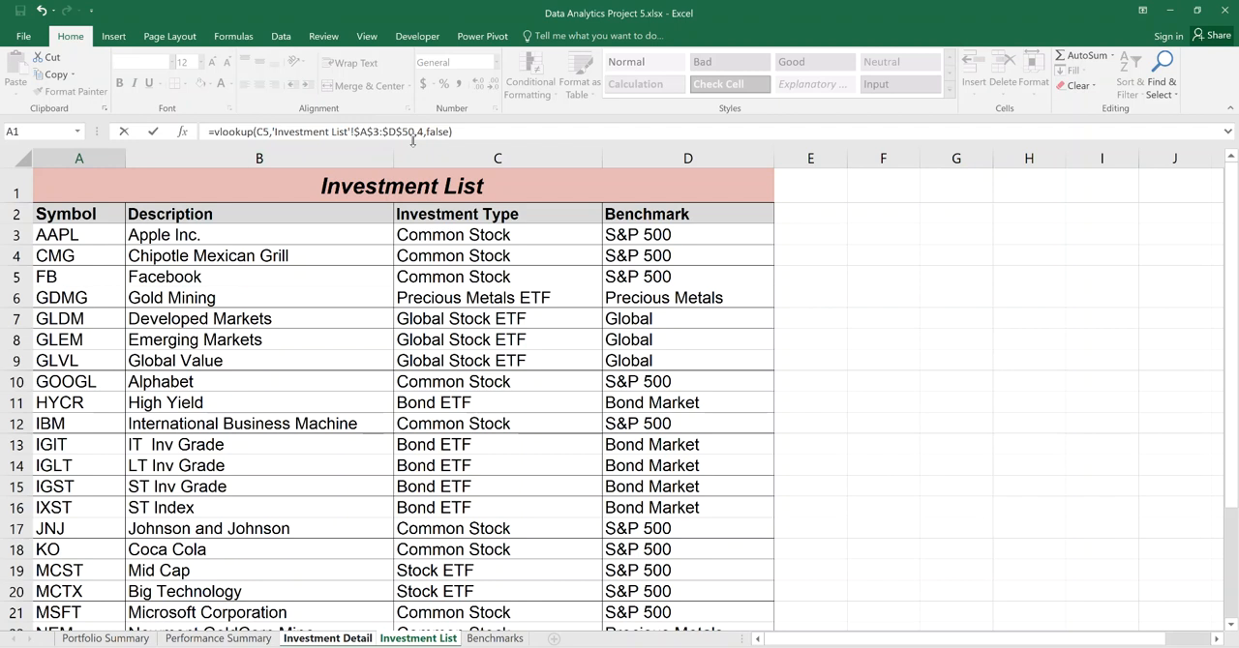
key("Return")
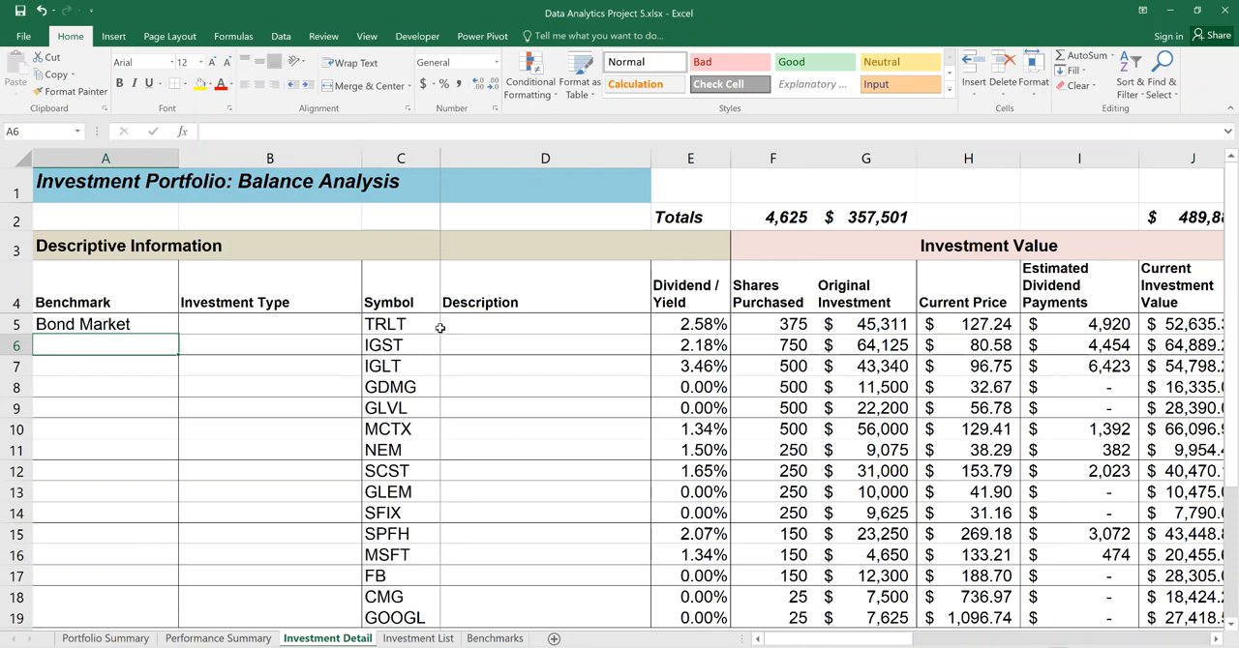
Check the TRLT row's benchmark on the Investment List sheet against the lookup result, and return to Investment Detail.
left_click(403, 639)
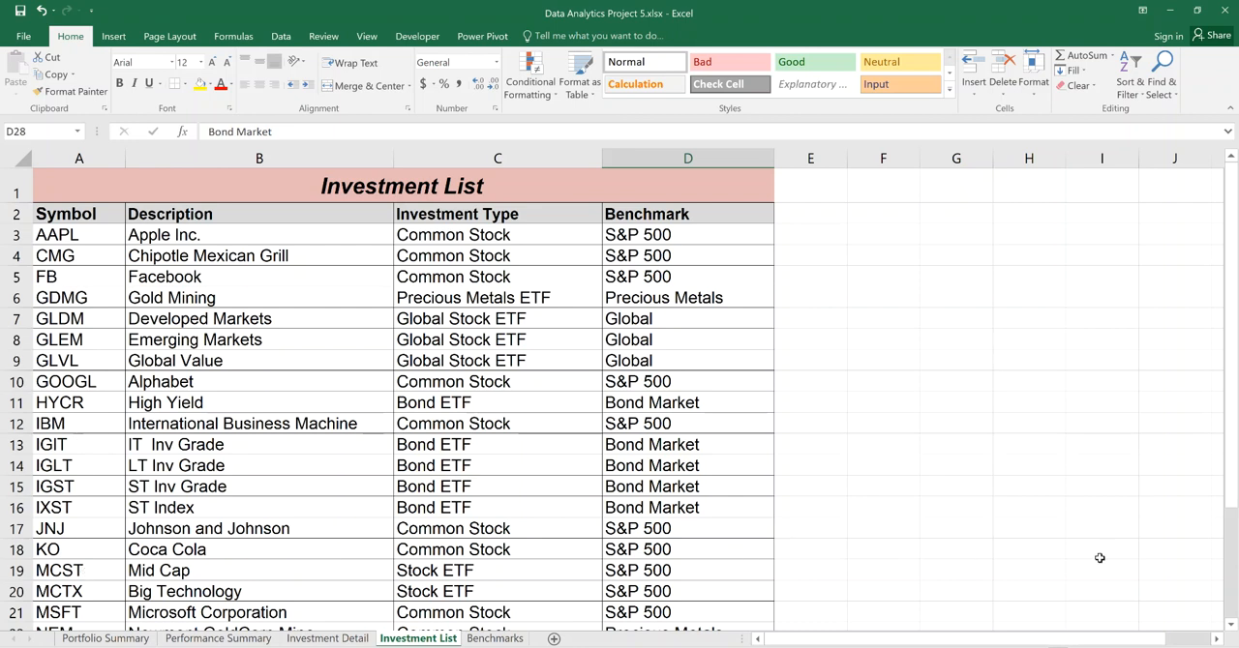
scroll(1235, 634, "down", 2)
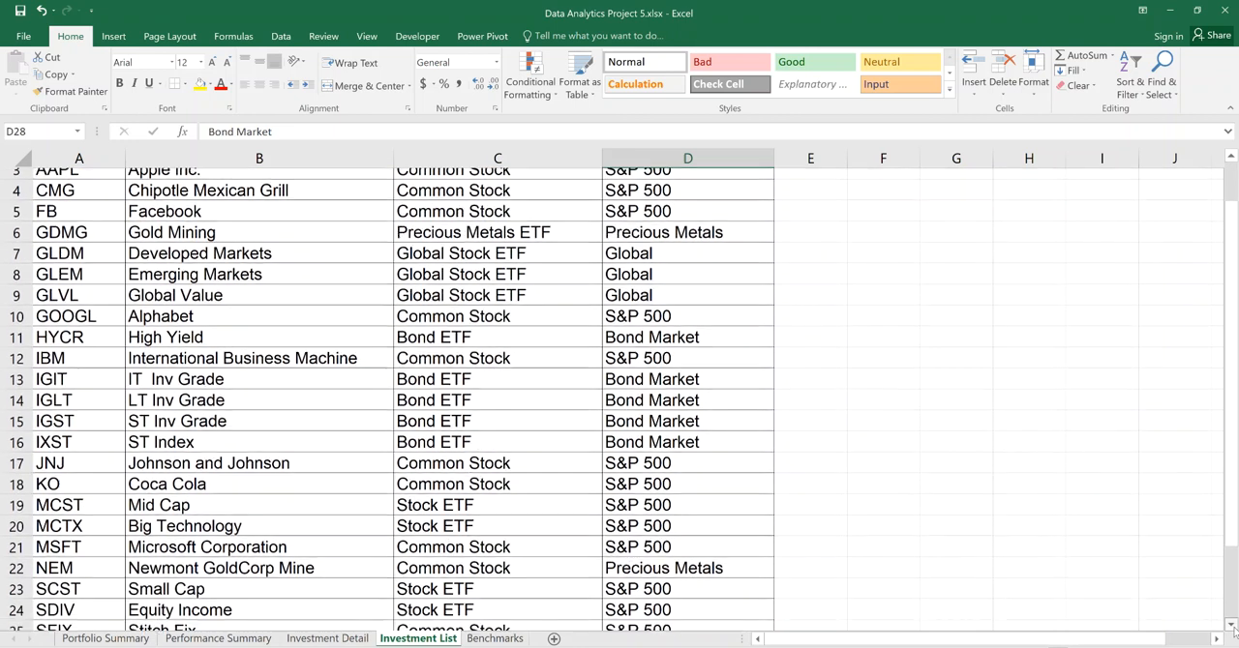
scroll(1235, 634, "down", 2)
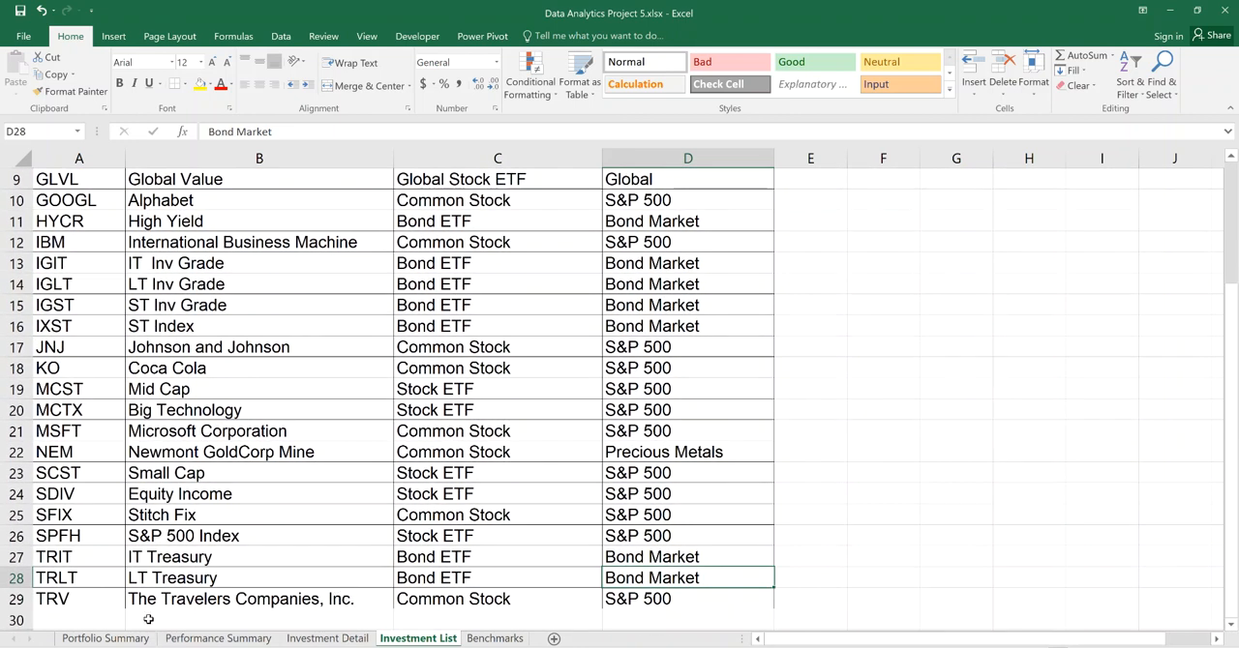
left_click(87, 579)
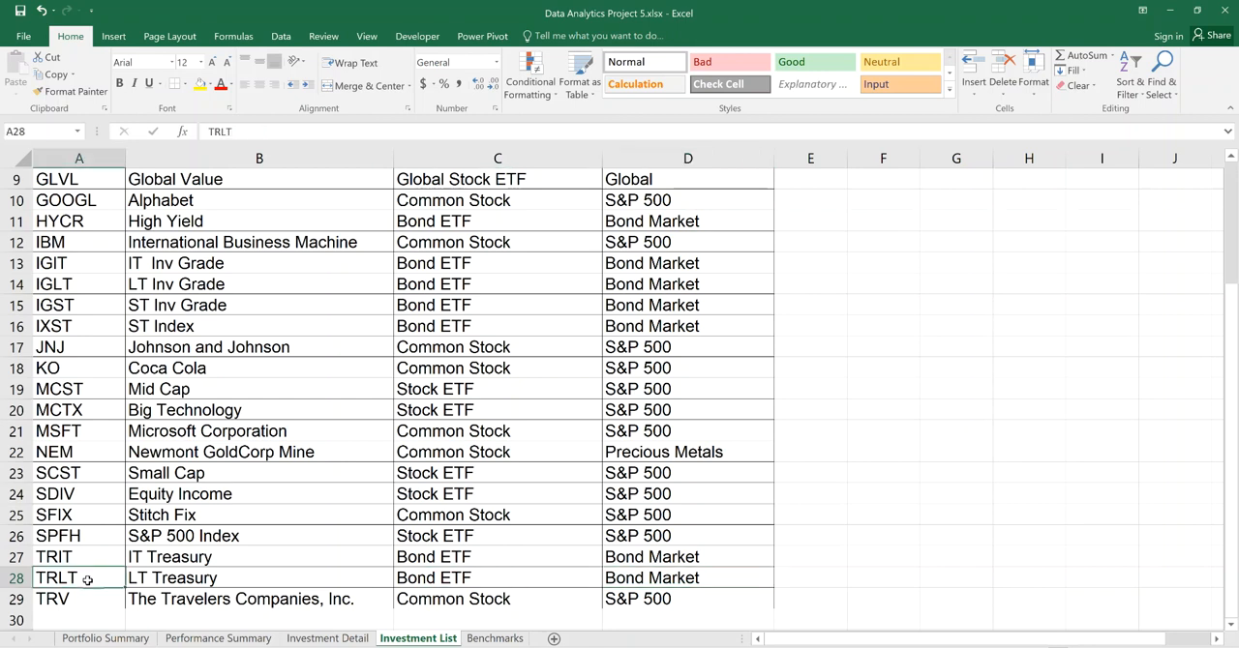
key("Right")
key("Right")
key("Right")
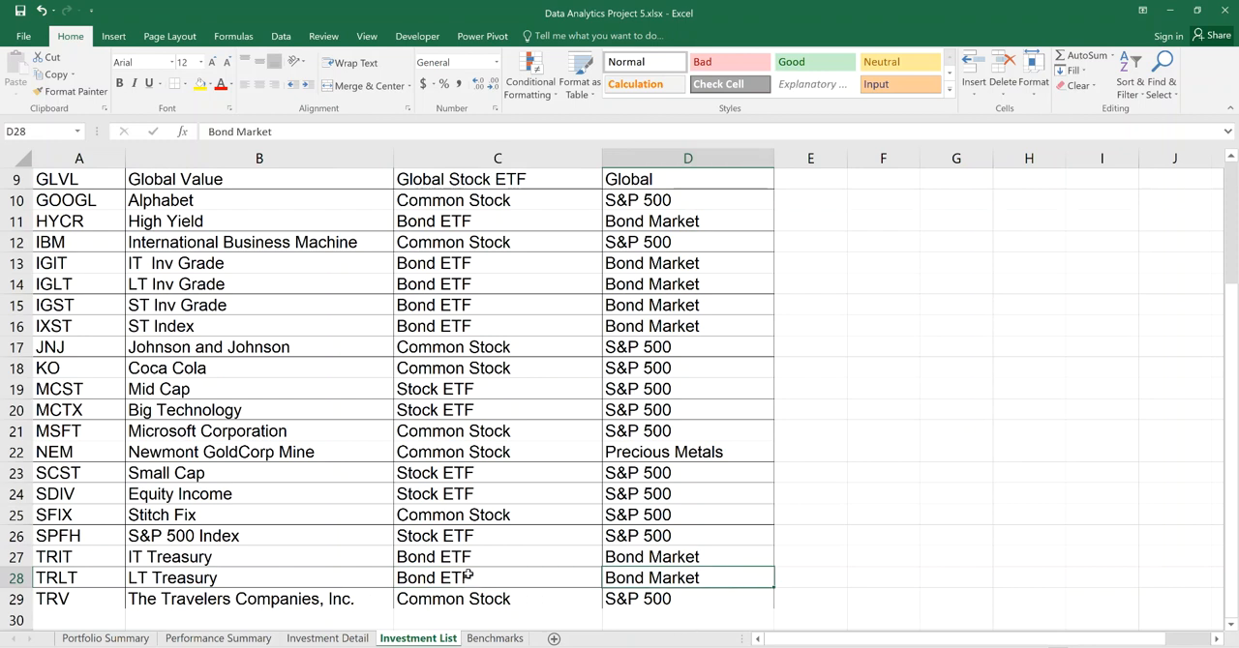
left_click(327, 639)
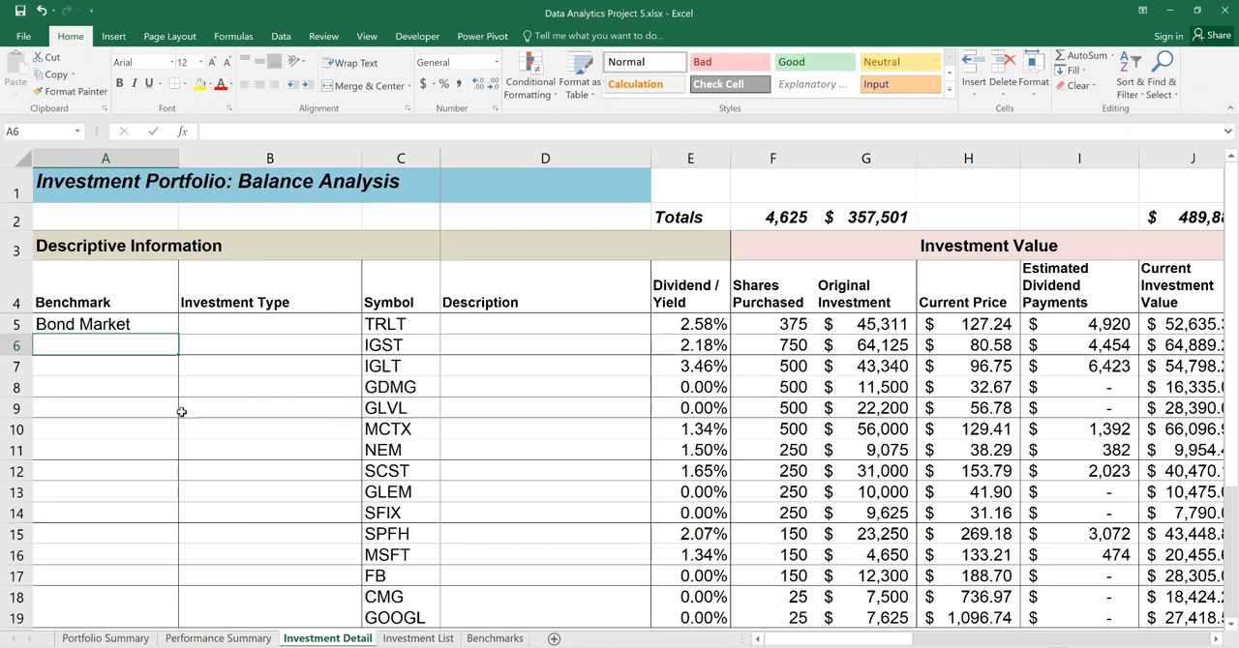
Change TRLT's benchmark in cell D28 of Investment List to Bonds and check the lookup in A5 of Investment Detail.
left_click(163, 326)
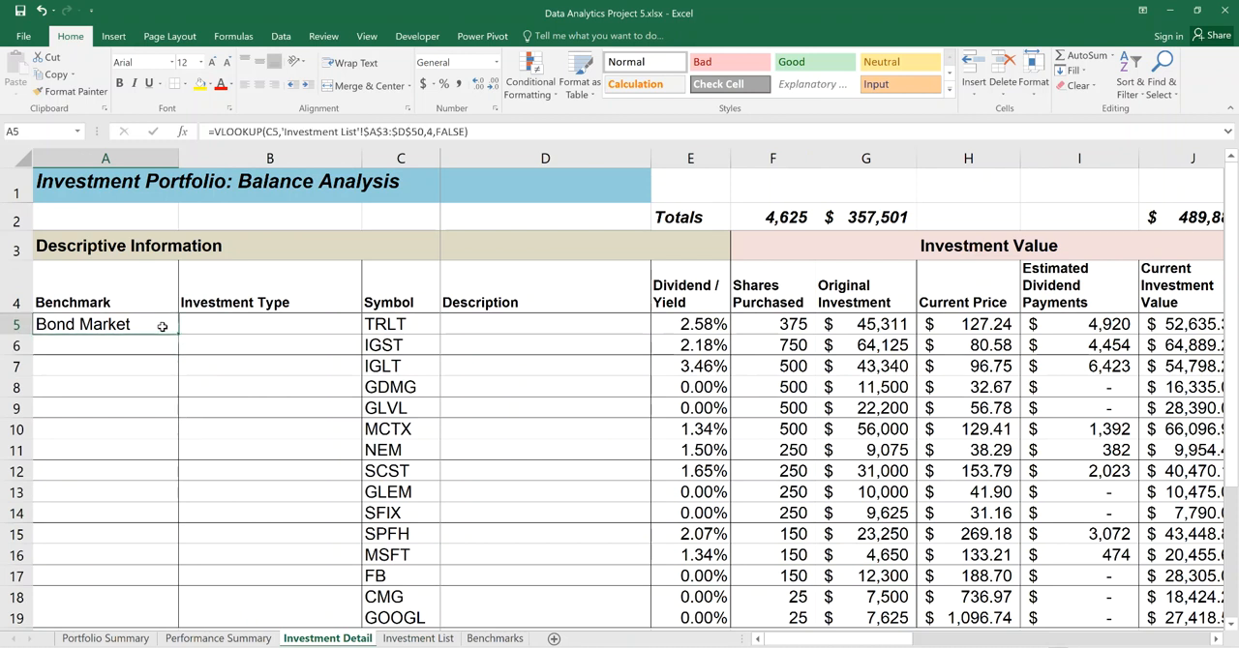
left_click(396, 641)
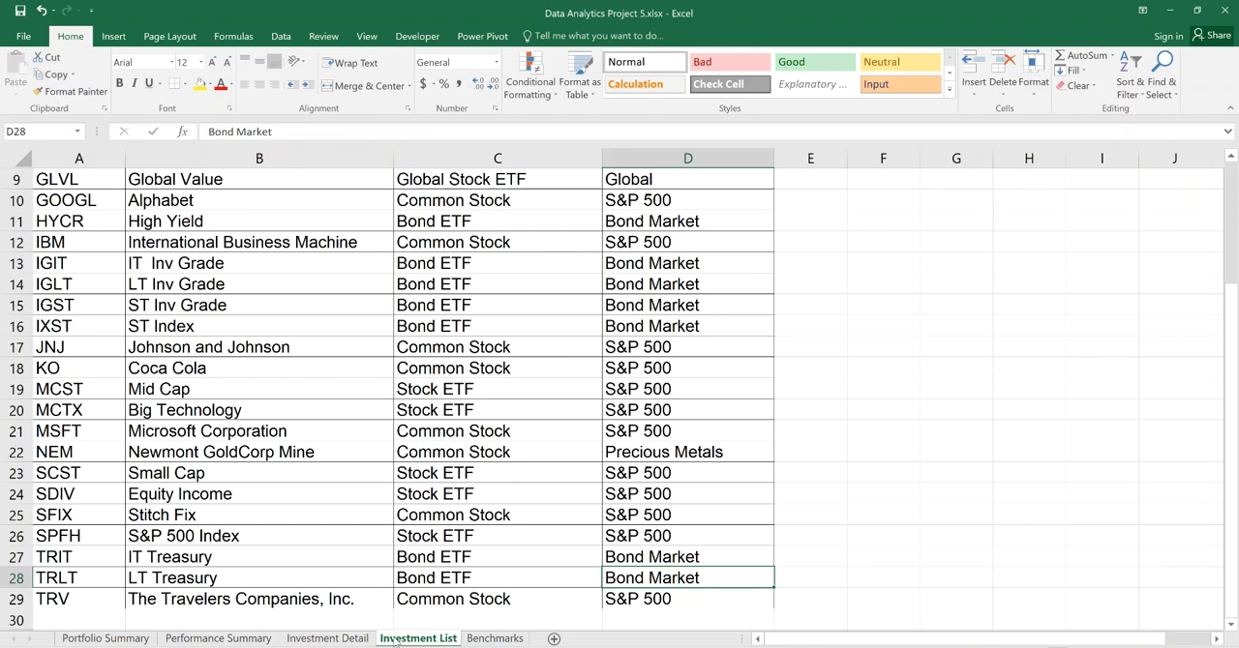
type("Bonds")
key("Return")
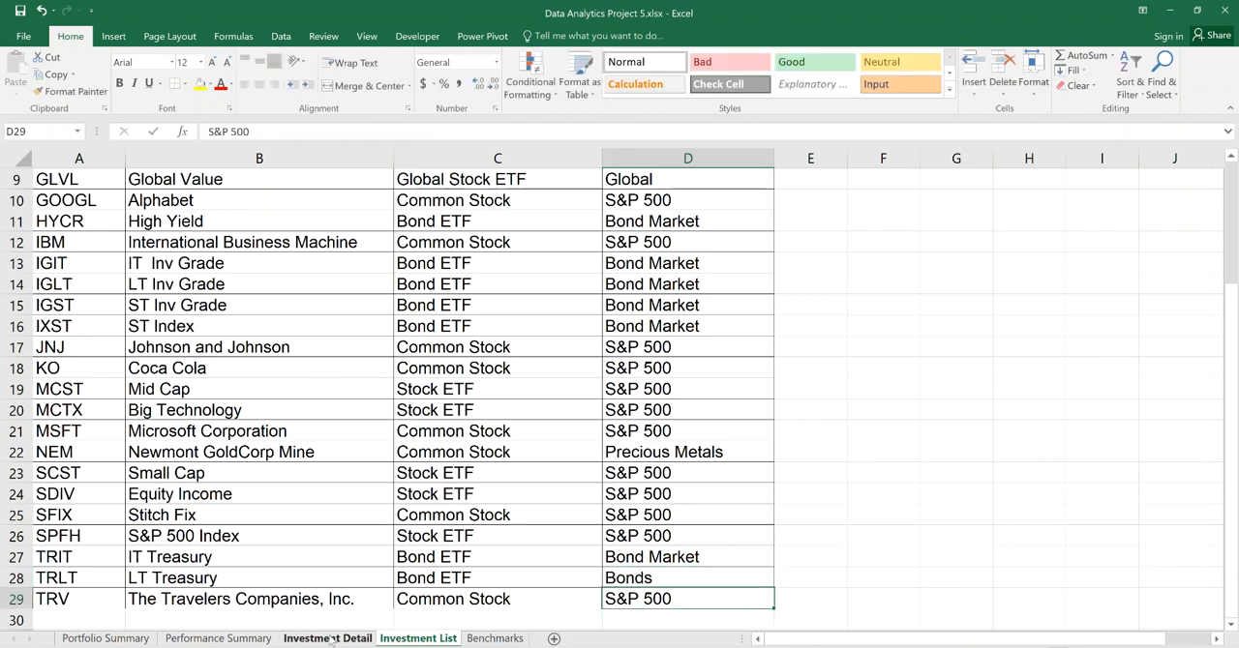
left_click(331, 640)
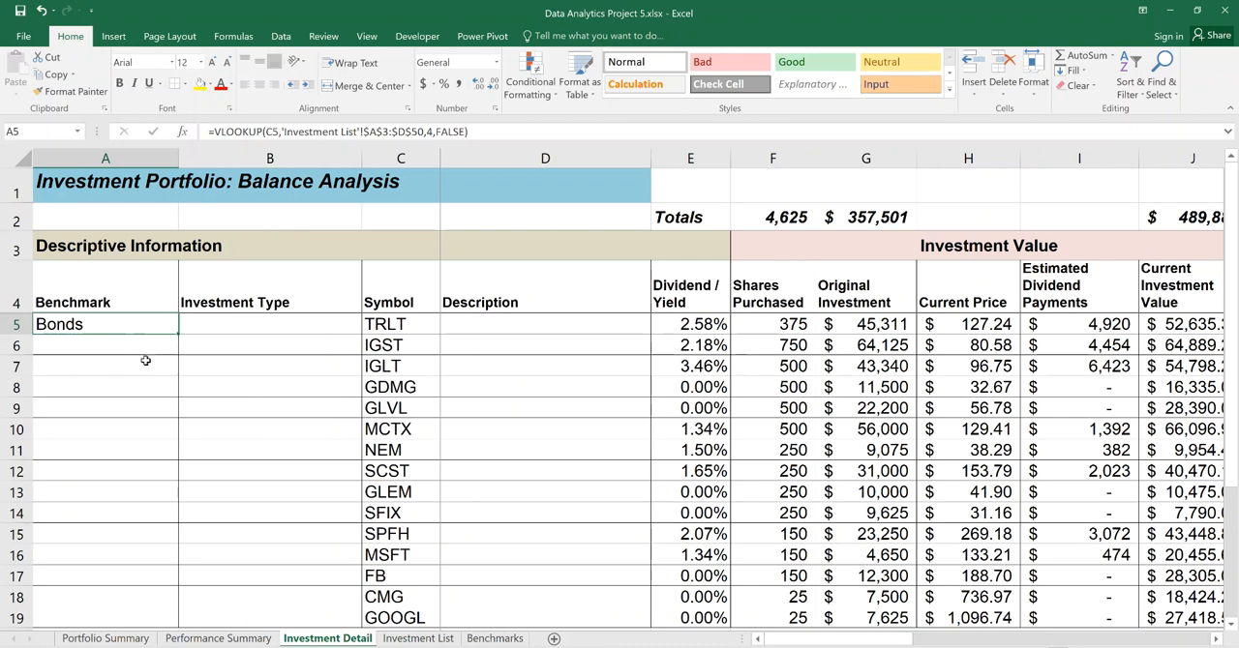
Undo the Bonds edit on the Investment List sheet and return to Investment Detail.
left_click(419, 639)
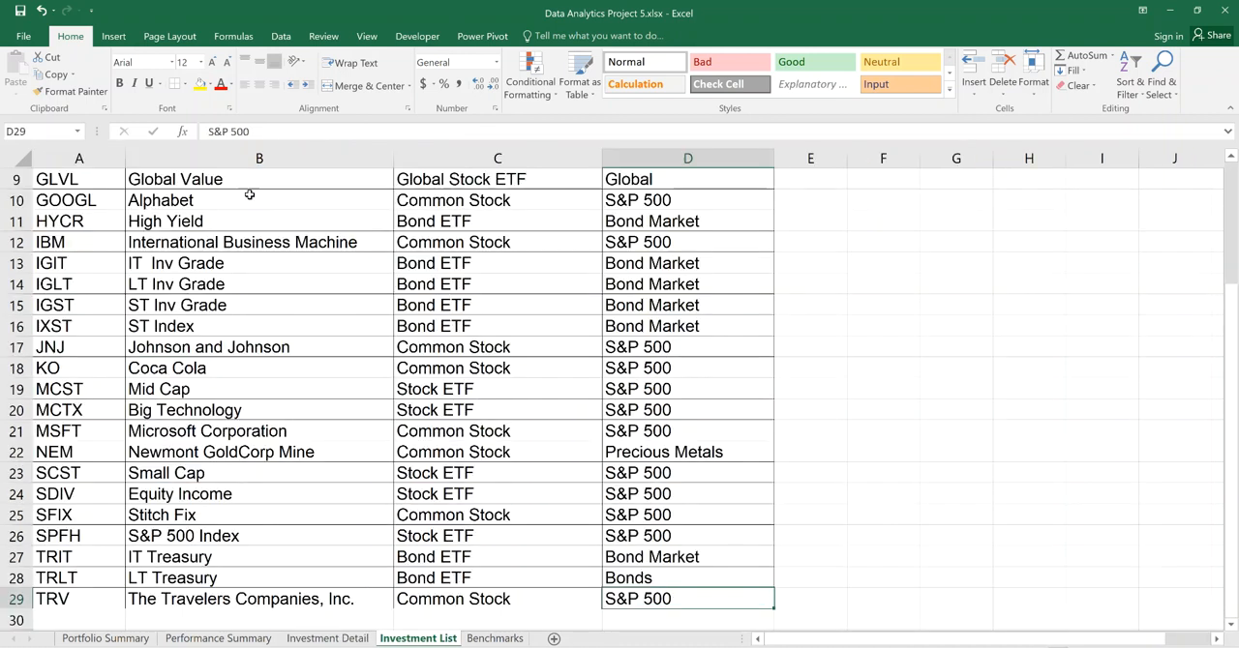
left_click(41, 11)
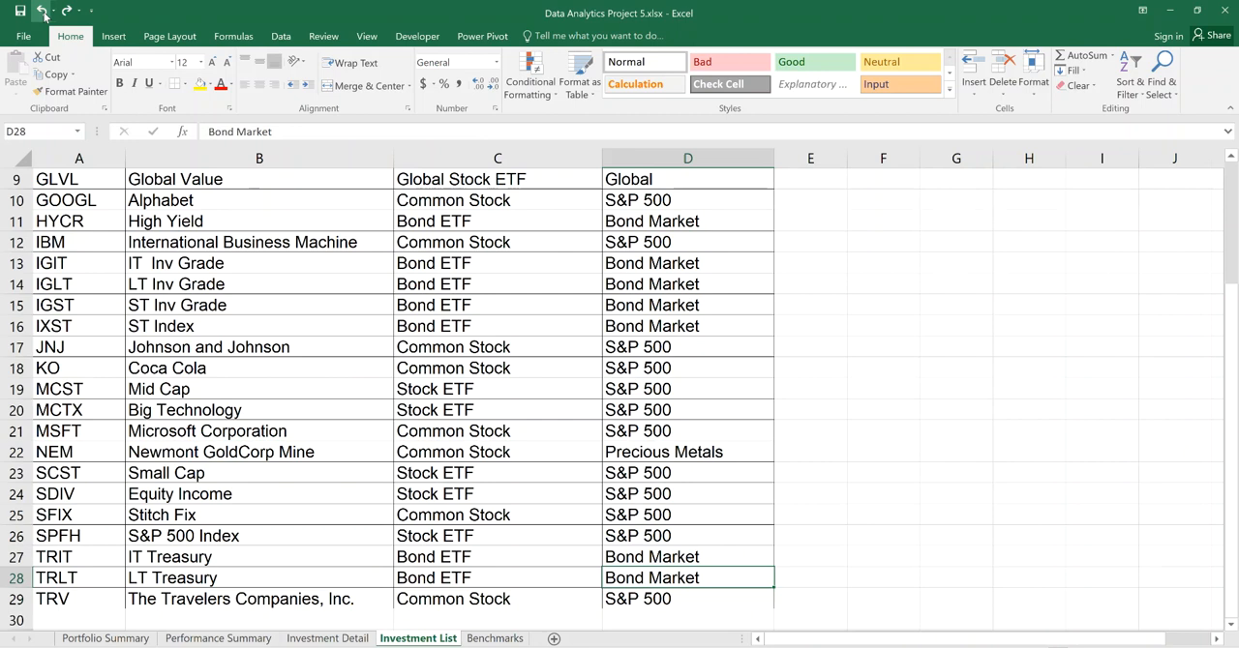
left_click(329, 639)
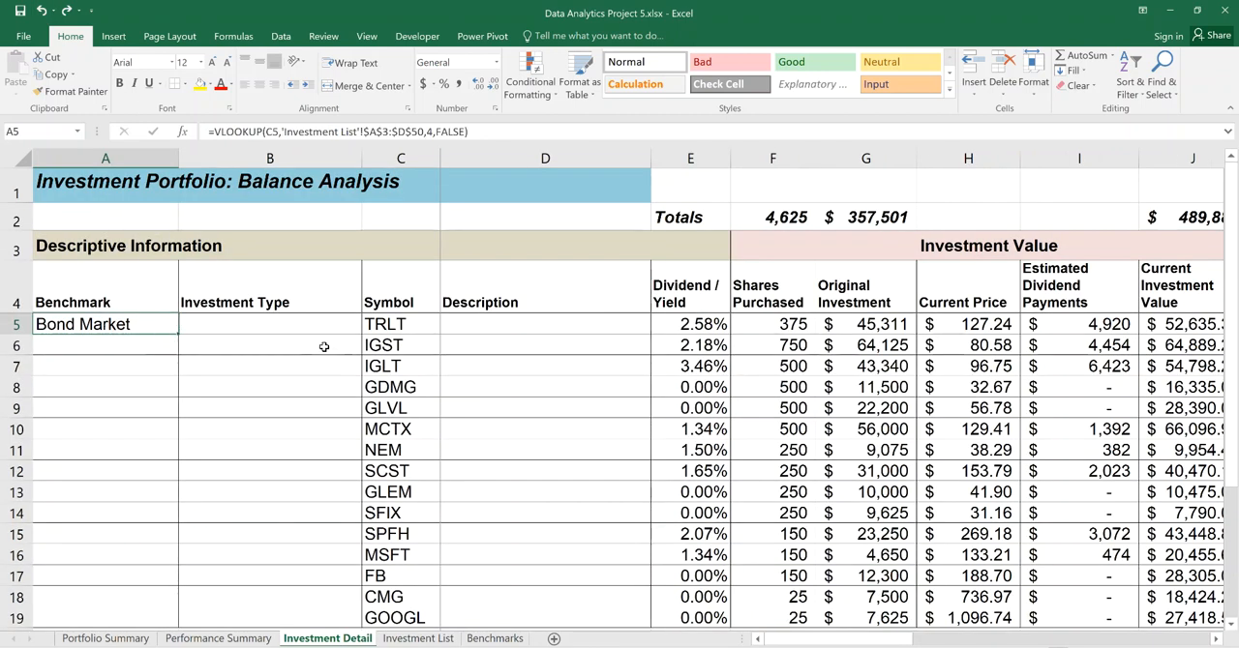
Test the lookup by changing the symbol in C5 to NEM, and undo the change.
left_click(412, 326)
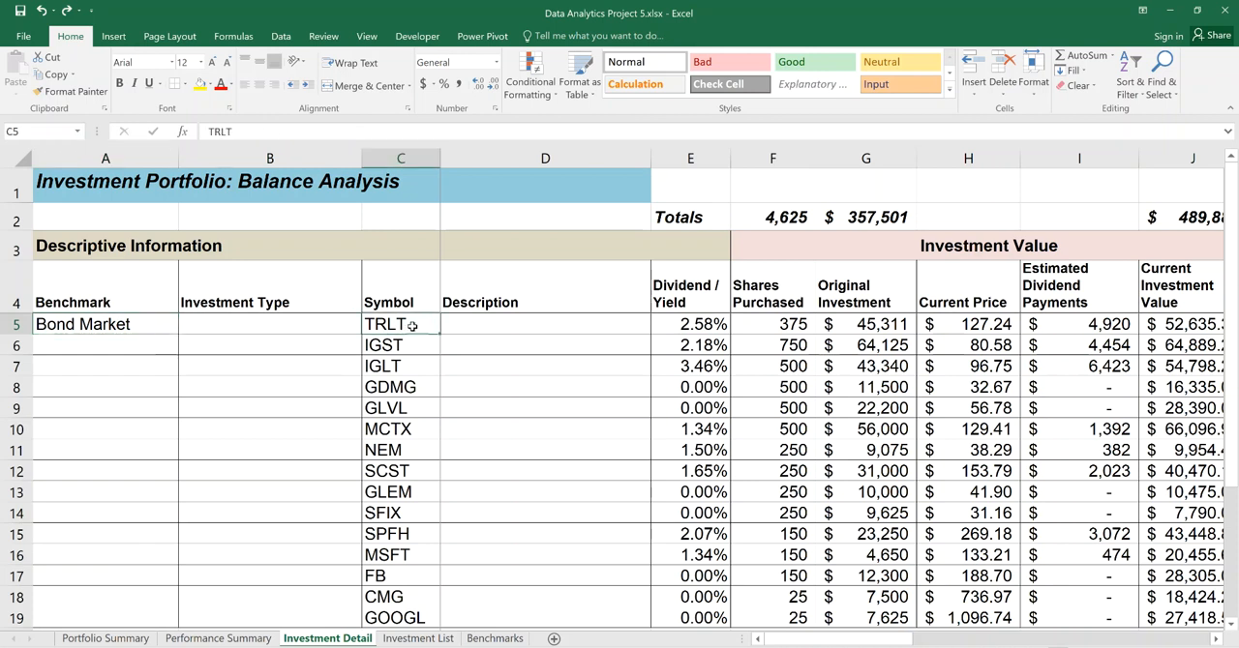
type("NEM")
key("Return")
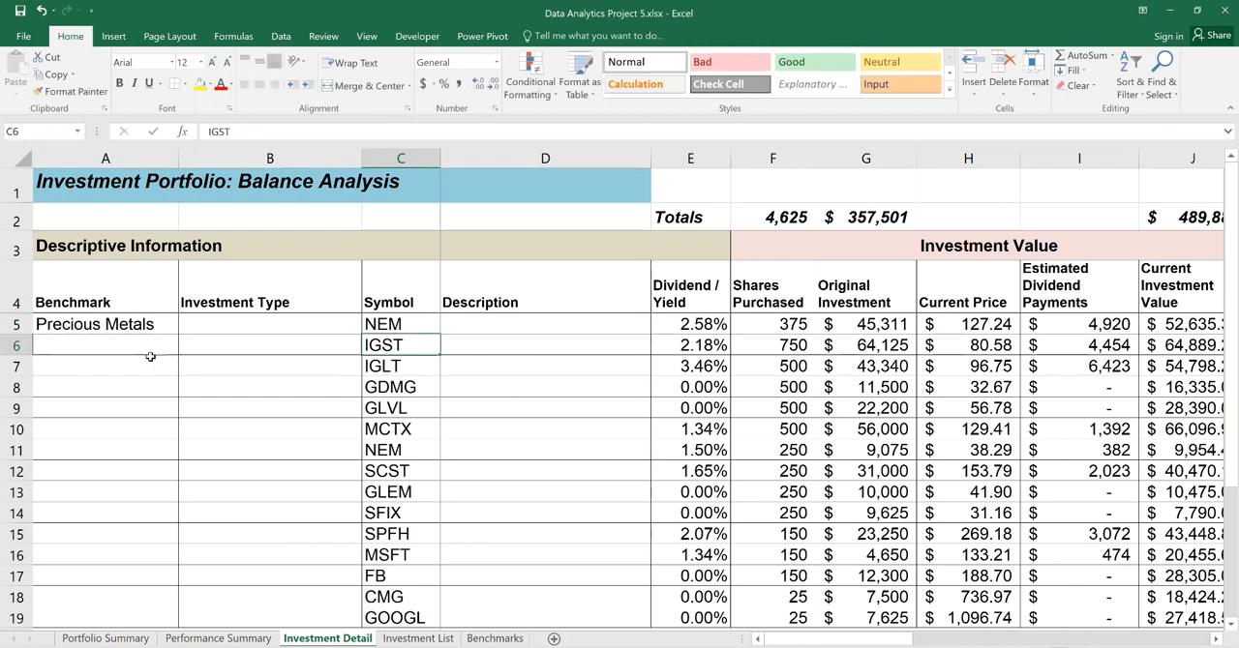
left_click(42, 9)
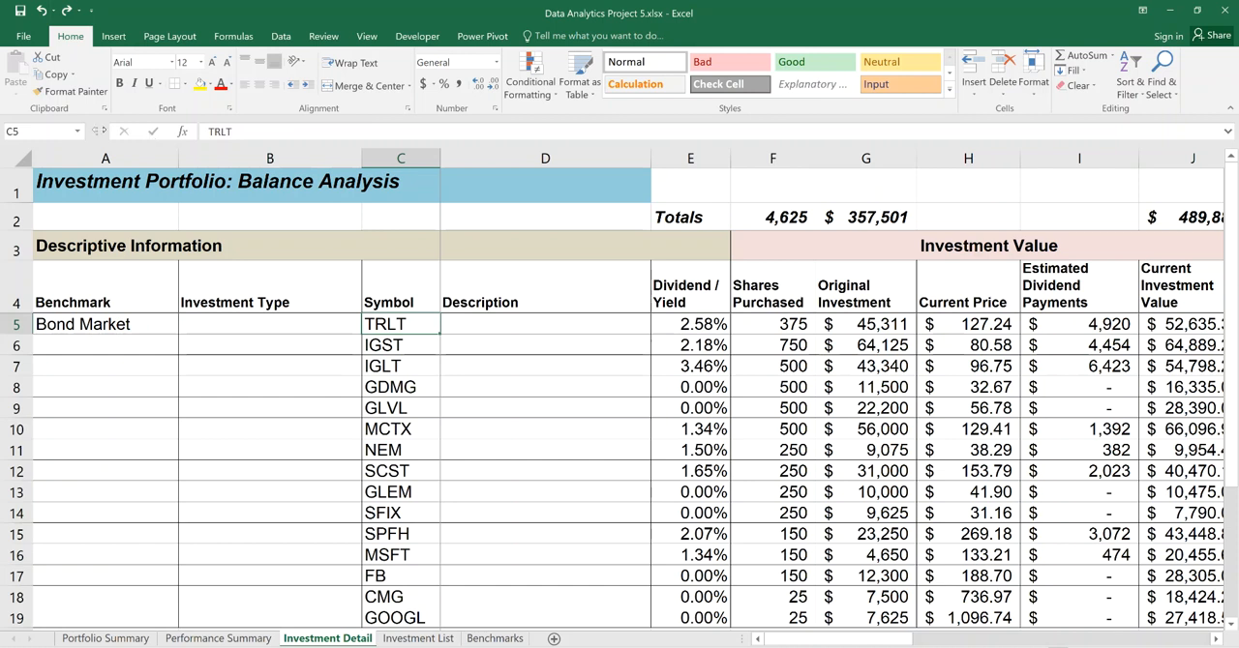
Fill the VLOOKUP formula from A5 down the Benchmark column through row 19.
left_click(141, 325)
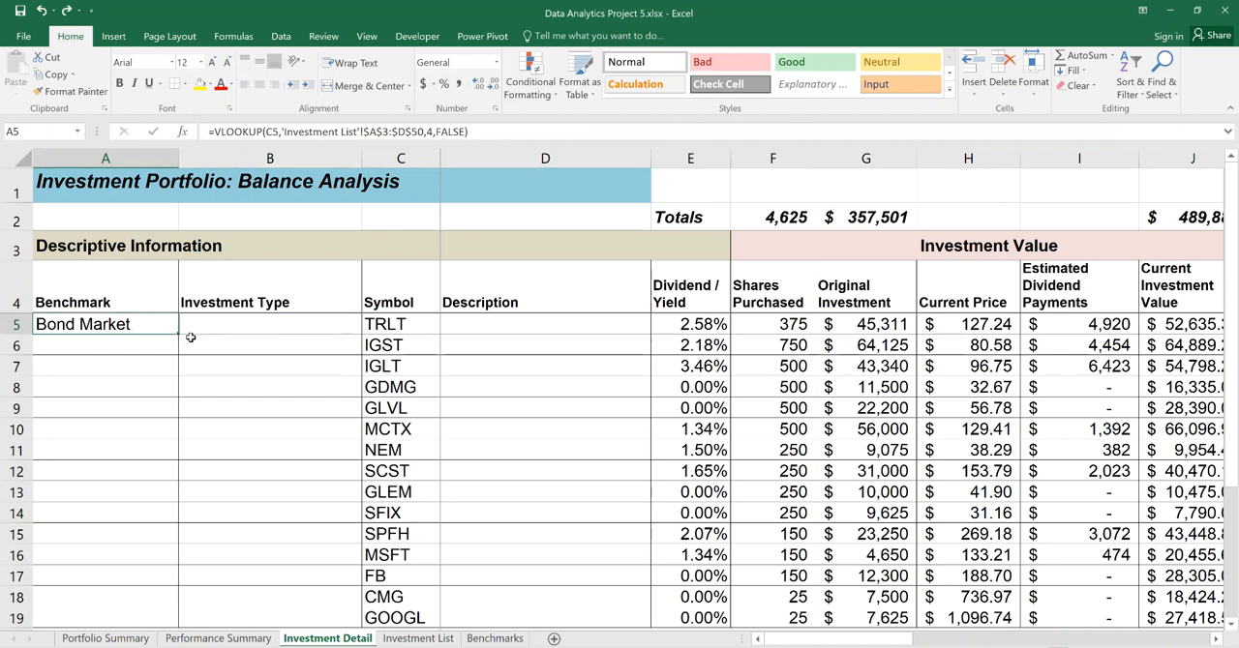
left_click_drag(180, 341, 177, 526)
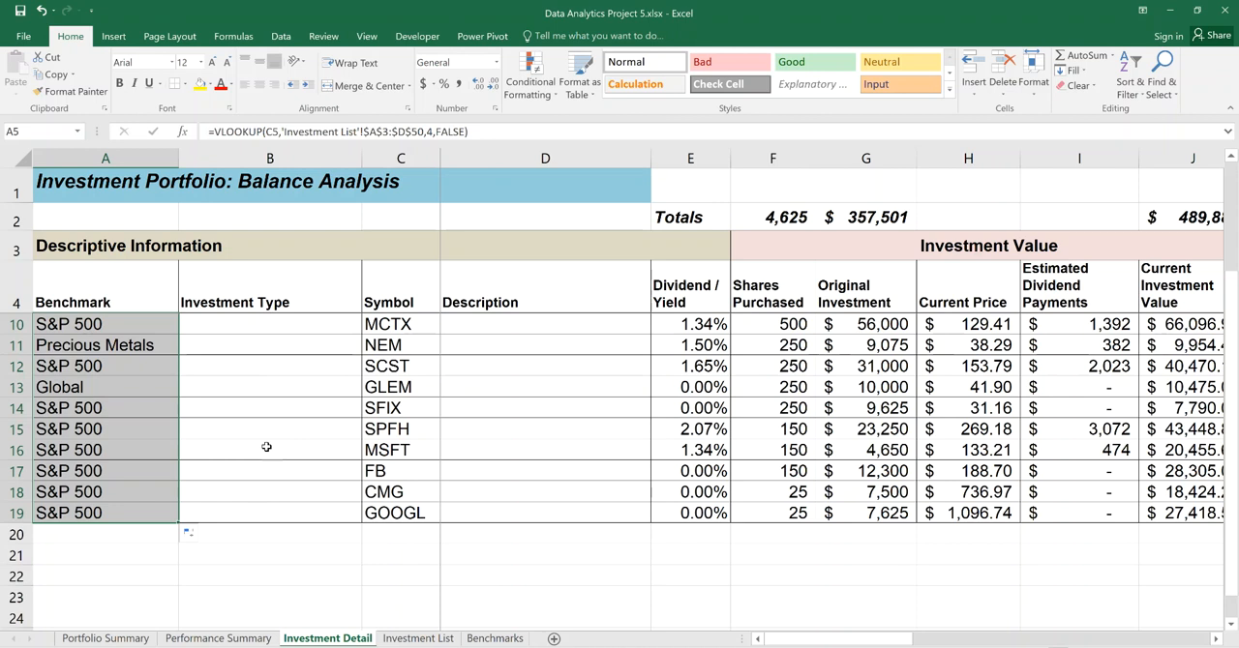
left_click_drag(1232, 396, 1224, 233)
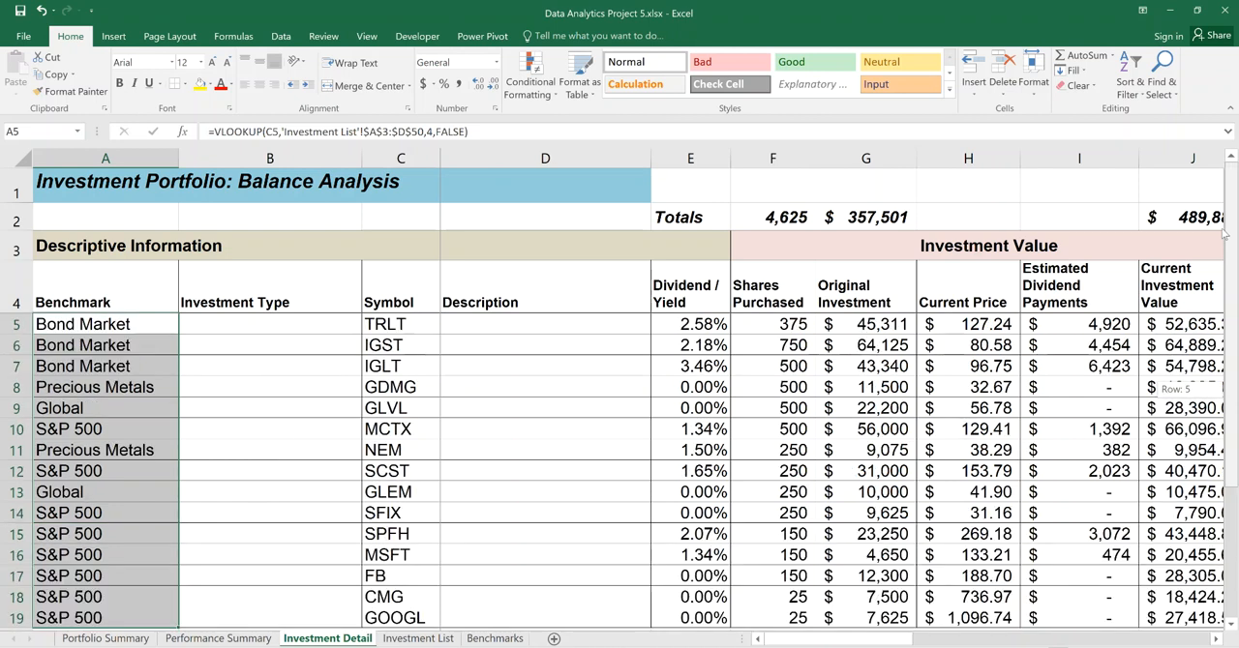
left_click(140, 323)
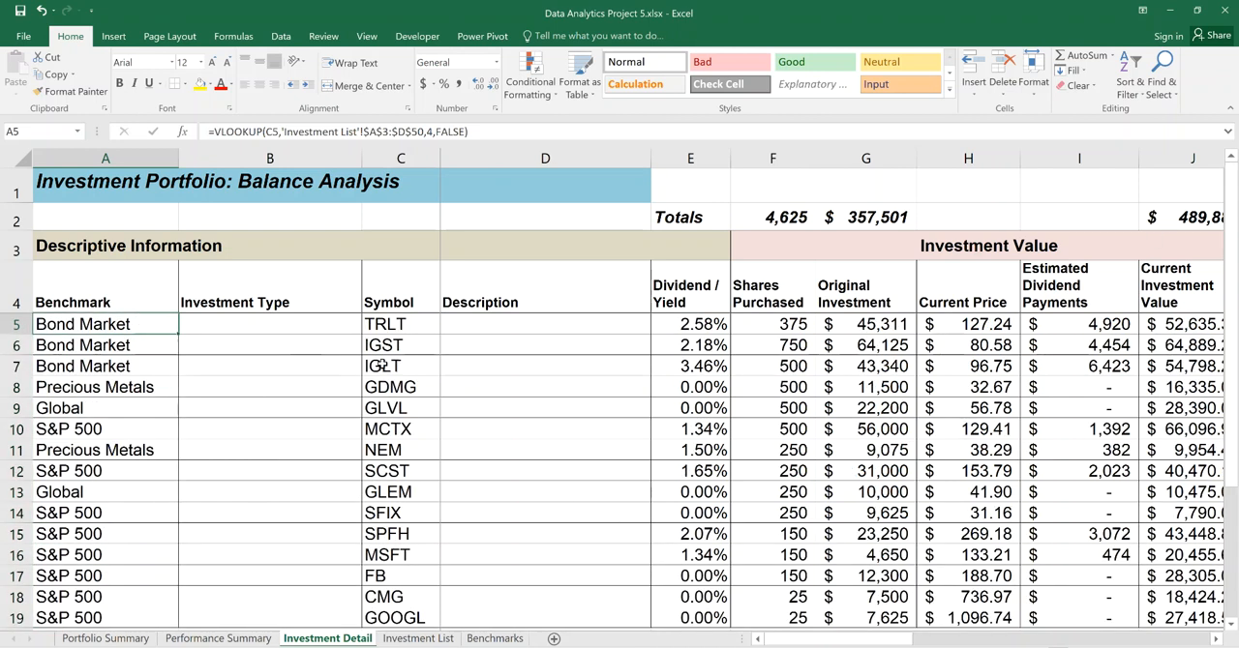